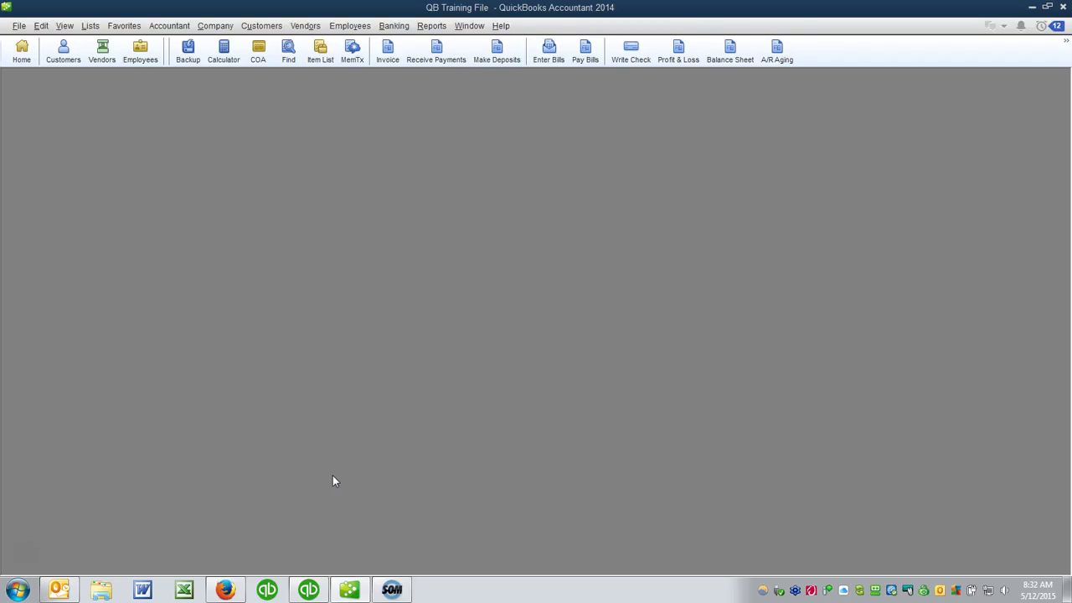
Step: Open the General Ledger report from Reports > Accountant & Taxes
left_click(363, 469)
left_click(444, 27)
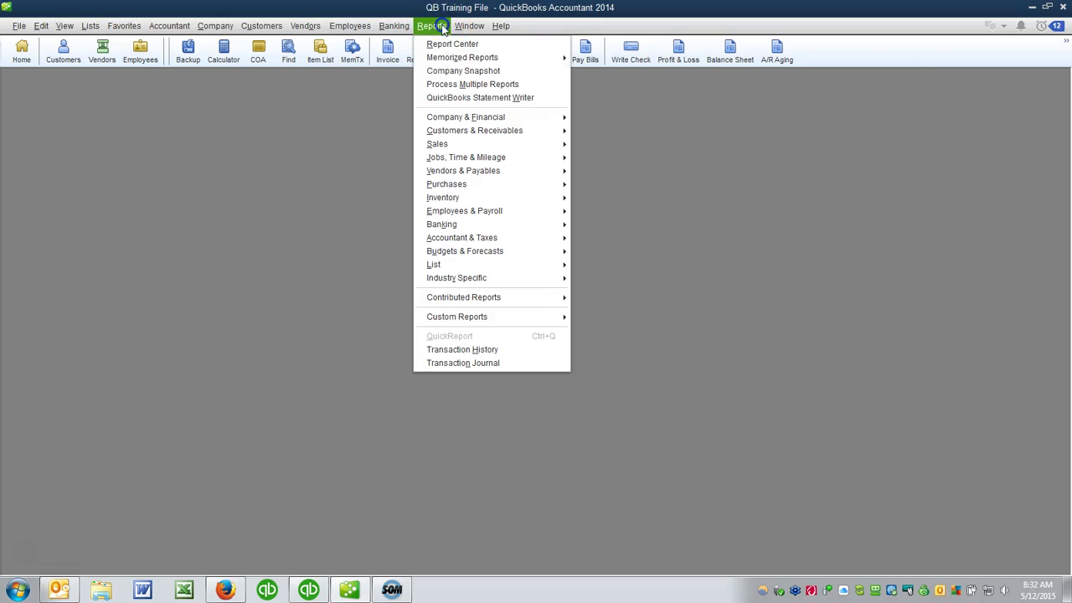
mouse_move(465, 242)
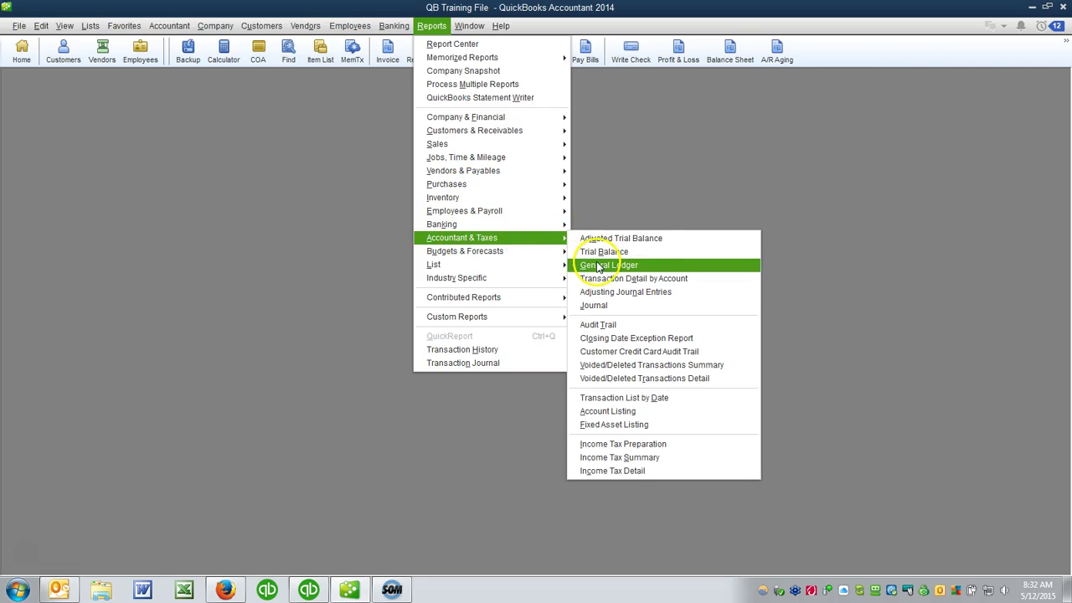
left_click(597, 266)
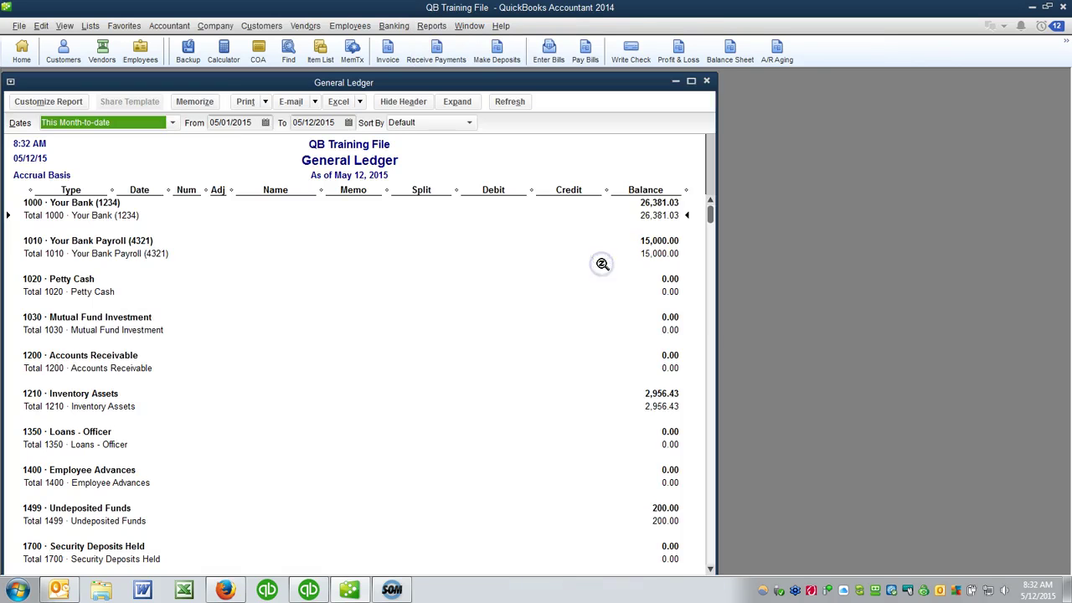
Step: Enter a custom 01/01/2014–12/31/2014 range, then switch the Dates preset to This Fiscal Year
left_click(106, 126)
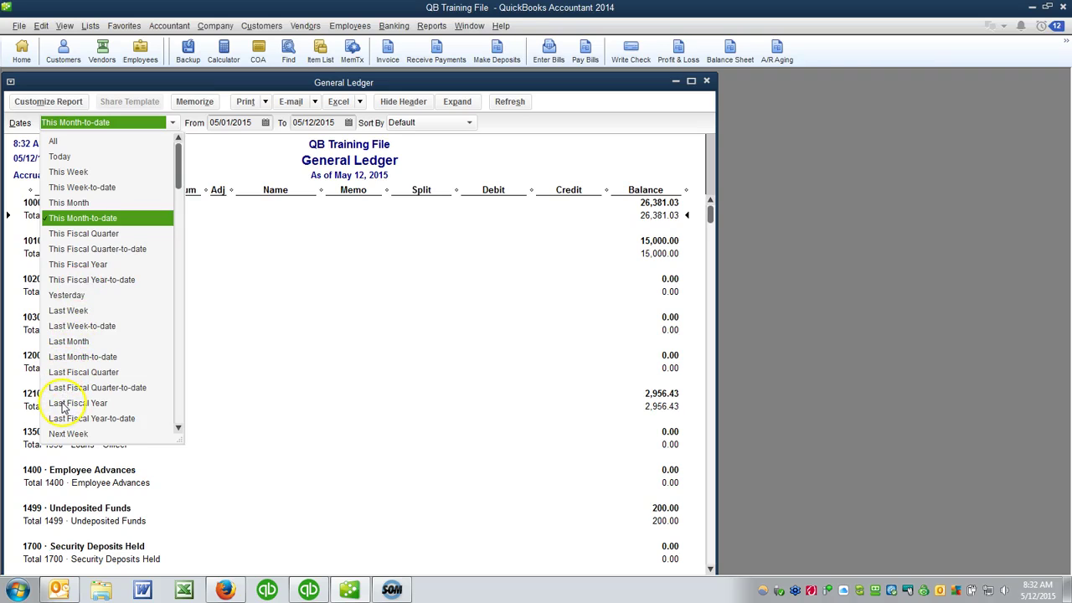
left_click(232, 122)
type("1")
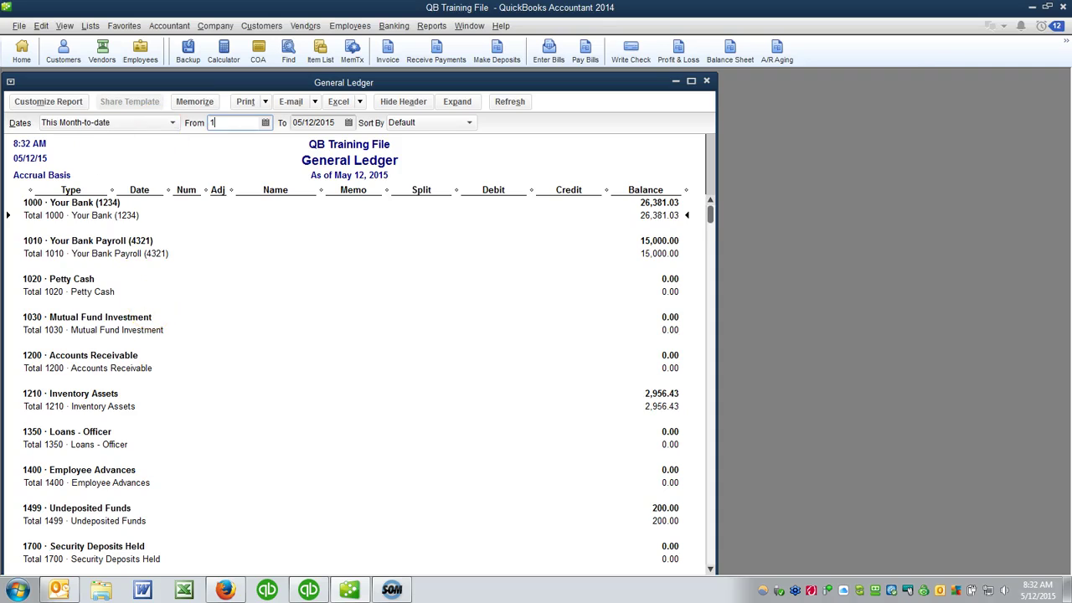
type("/01/2014")
key("Tab")
type("12")
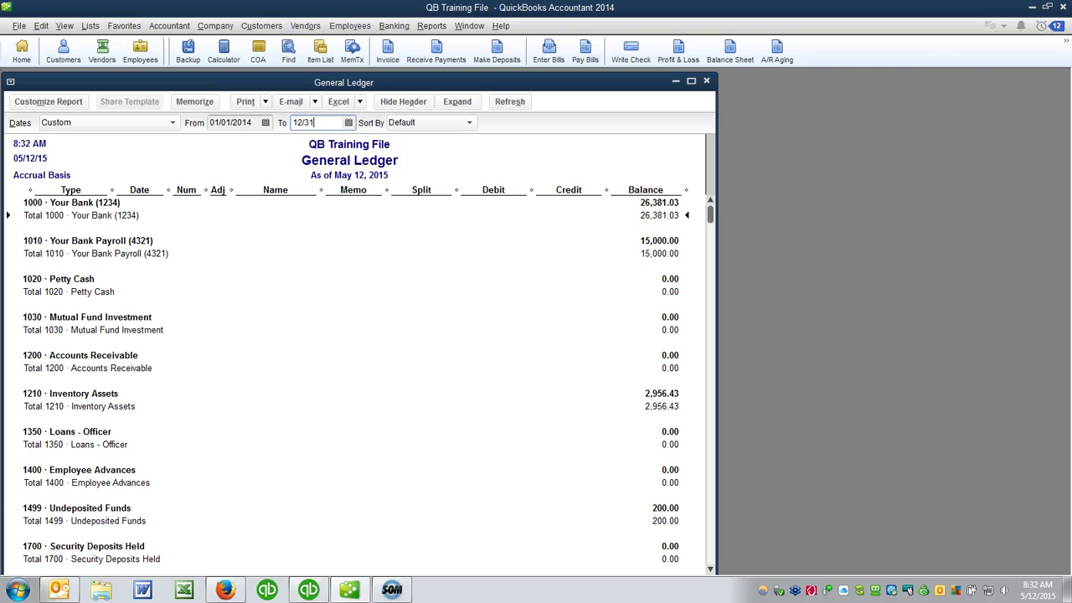
type("/31/2014")
key("Tab")
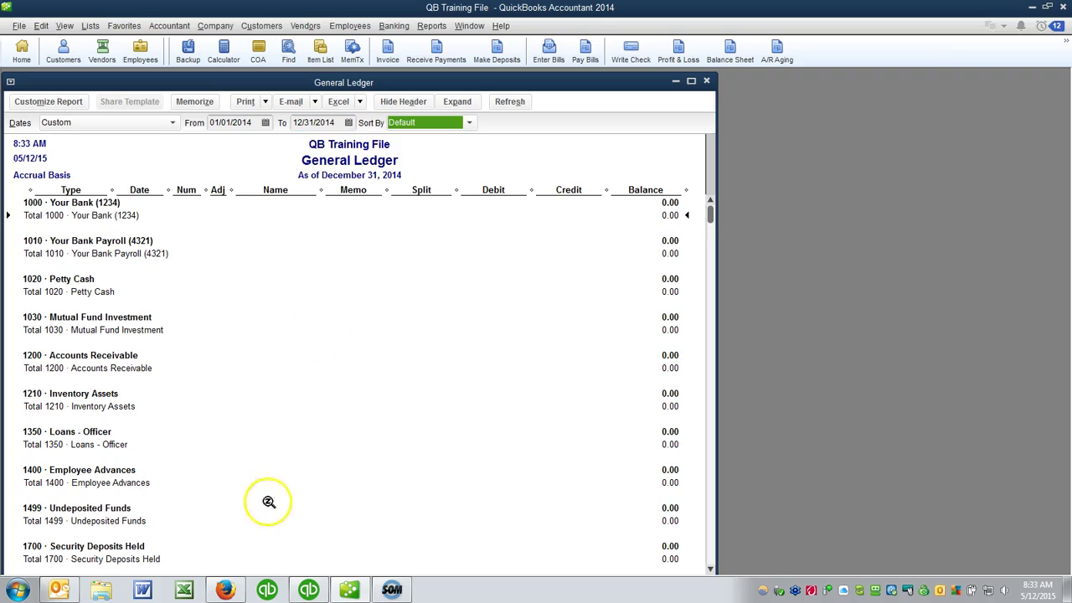
left_click(121, 122)
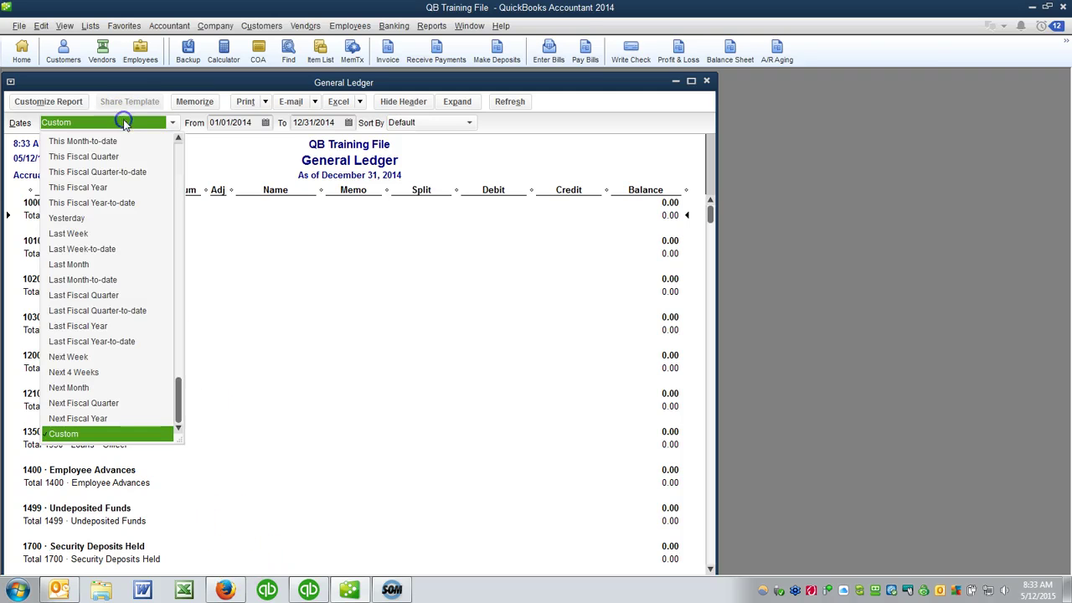
left_click(77, 187)
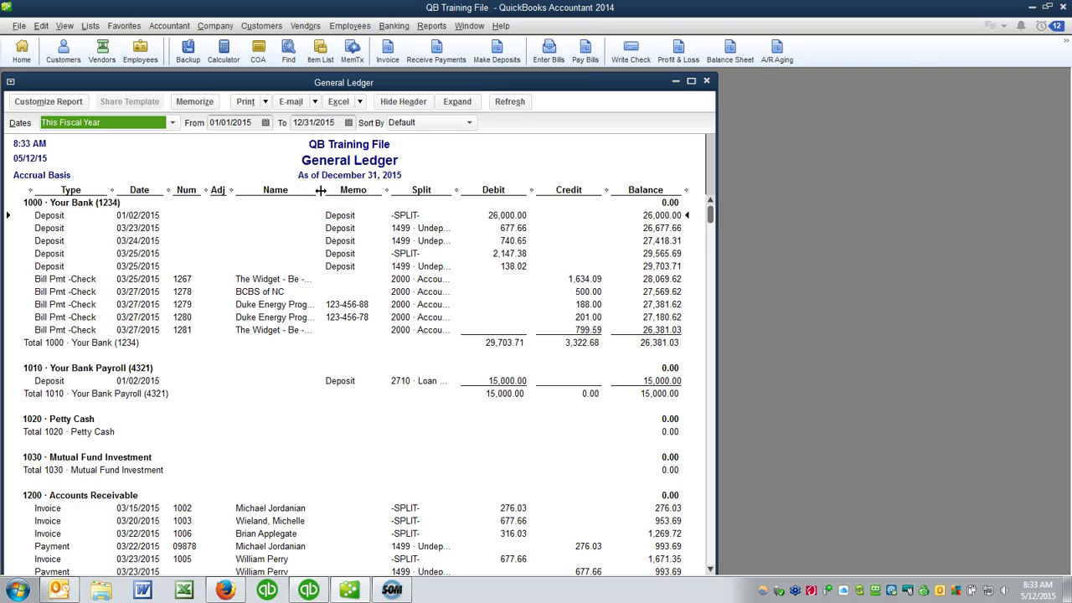
Step: Widen the Name, Memo and Split columns and drag the empty Adj column shut
left_click_drag(320, 190, 381, 192)
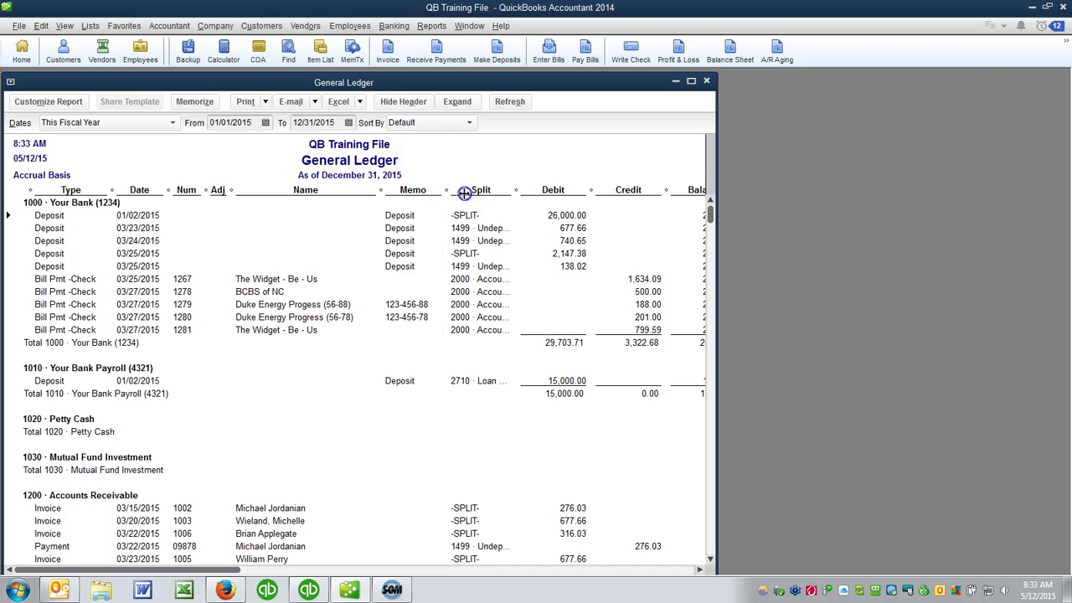
left_click_drag(494, 197, 495, 199)
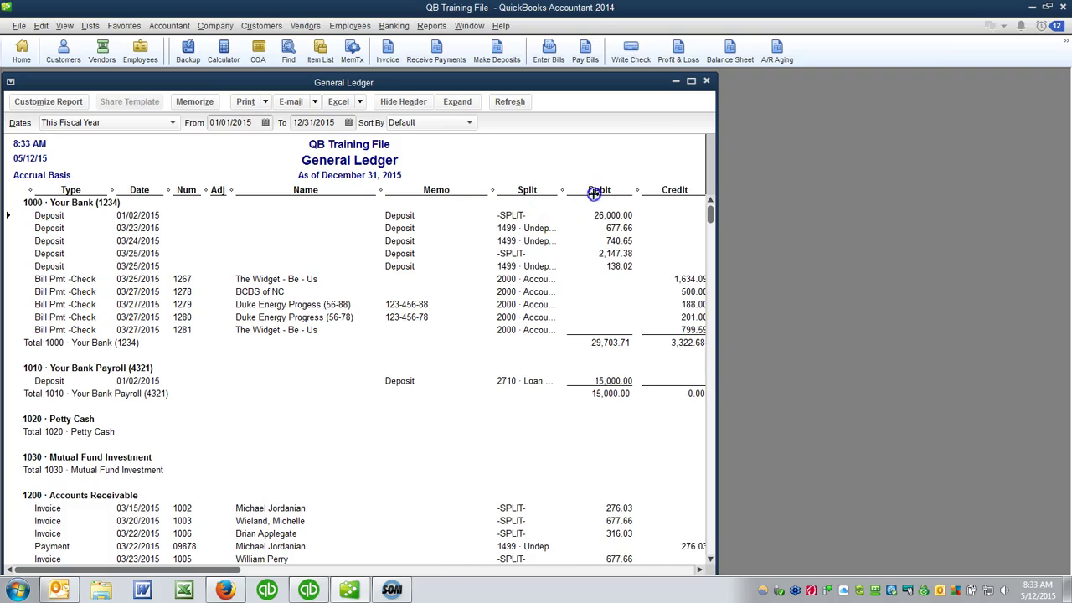
left_click_drag(616, 194, 617, 193)
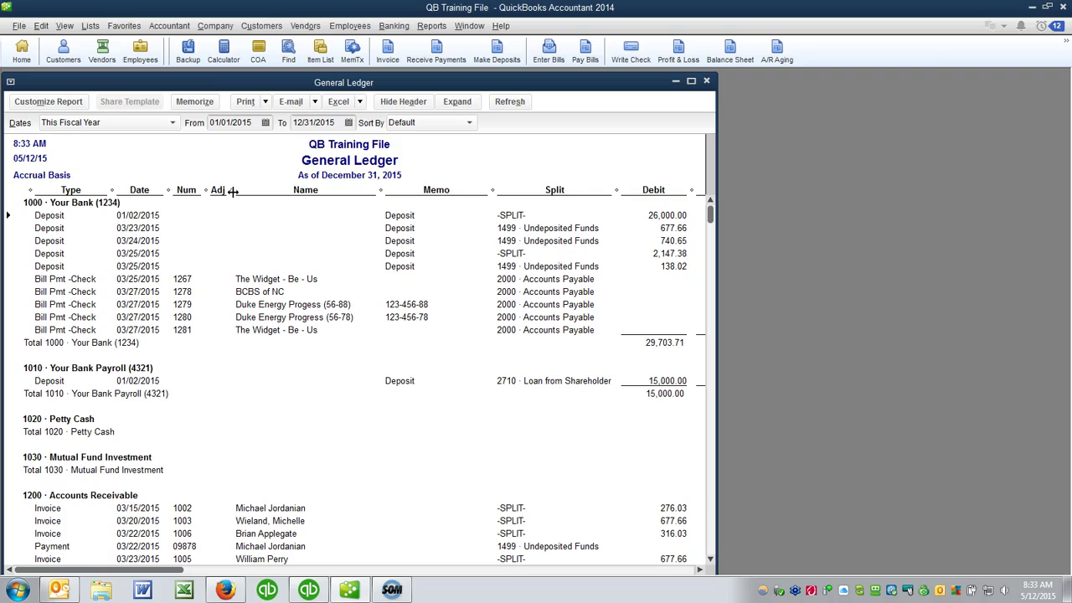
left_click_drag(233, 191, 215, 192)
left_click_drag(203, 195, 201, 197)
Step: Widen the report window to reveal Credit and Balance, and give Memo extra width
scroll(259, 404, "down", 5)
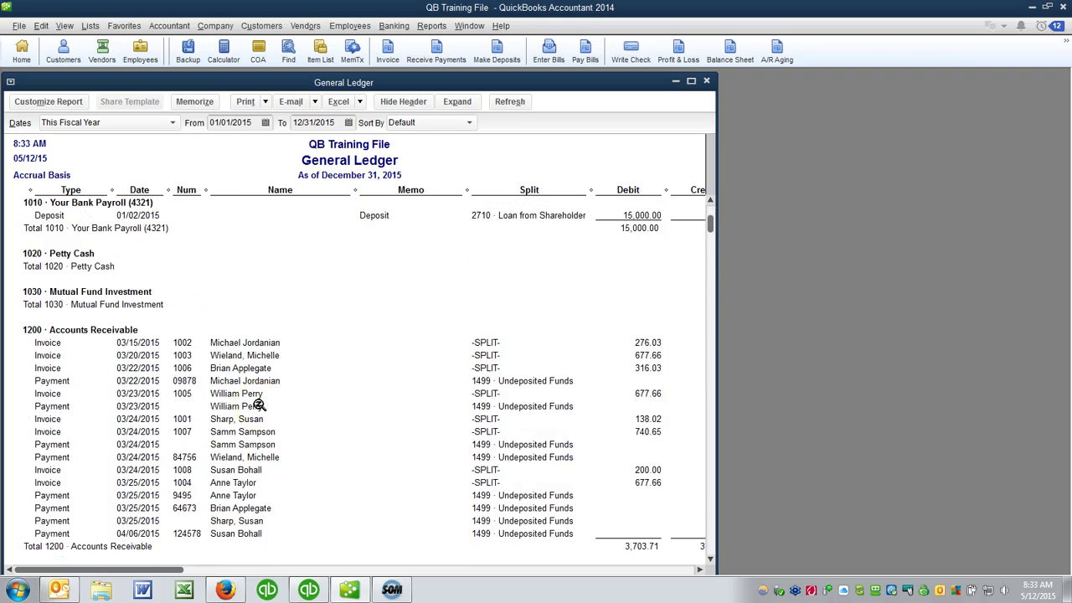
scroll(260, 404, "down", 7)
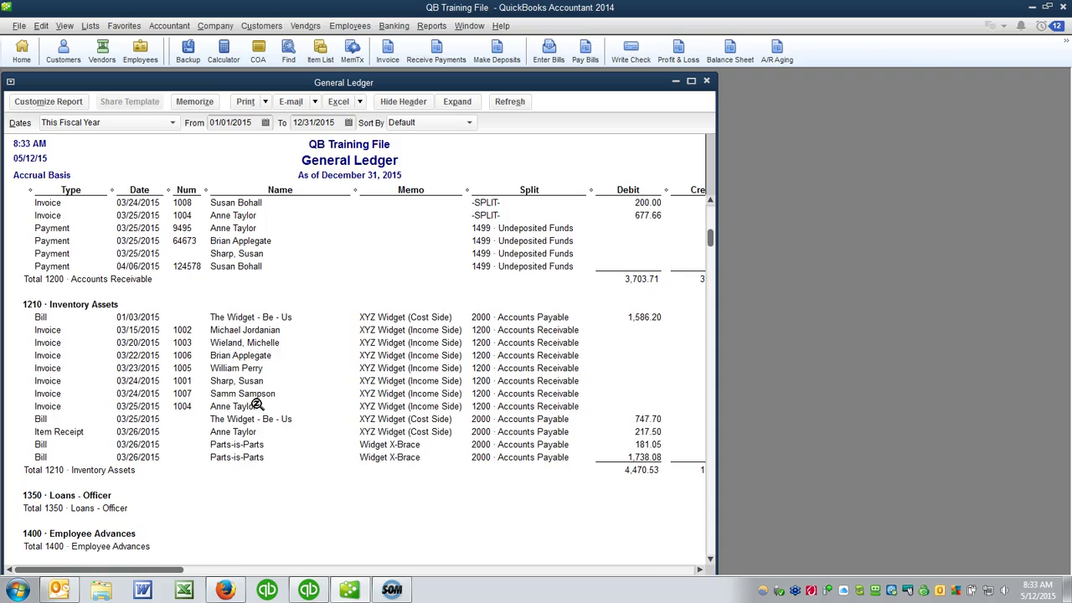
scroll(257, 404, "down", 6)
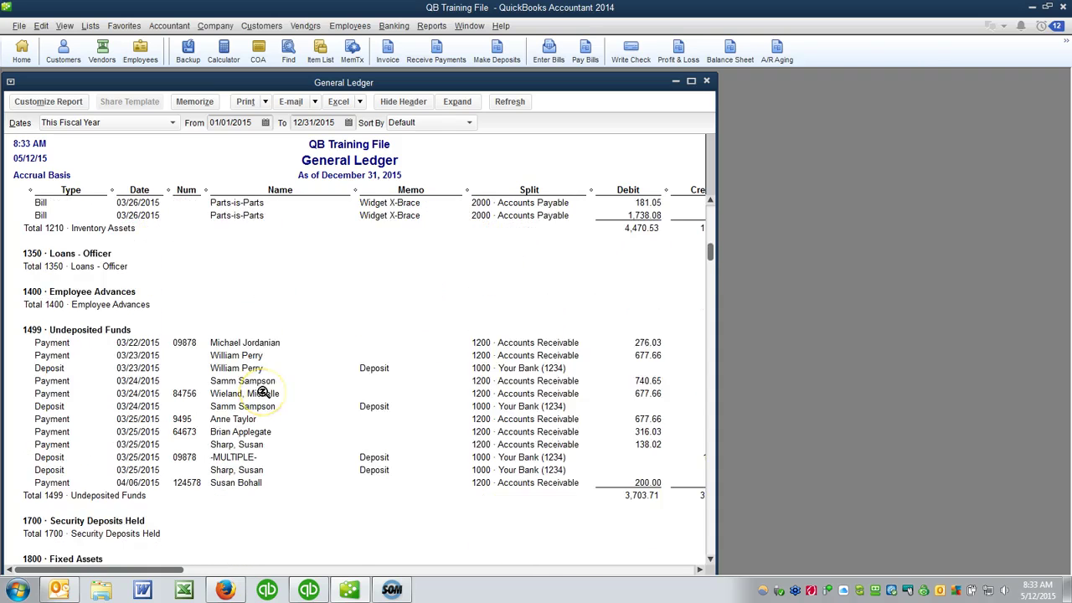
scroll(262, 392, "down", 4)
left_click_drag(716, 359, 958, 376)
scroll(641, 377, "down", 4)
scroll(644, 379, "down", 10)
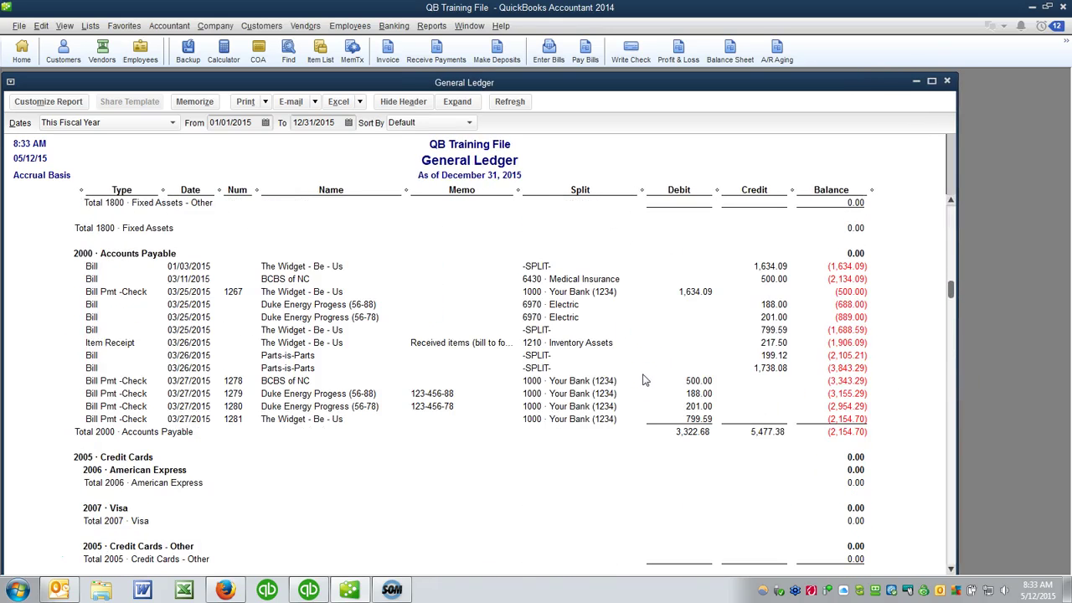
left_click_drag(530, 190, 547, 192)
scroll(535, 317, "down", 2)
scroll(533, 315, "down", 8)
scroll(531, 315, "up", 14)
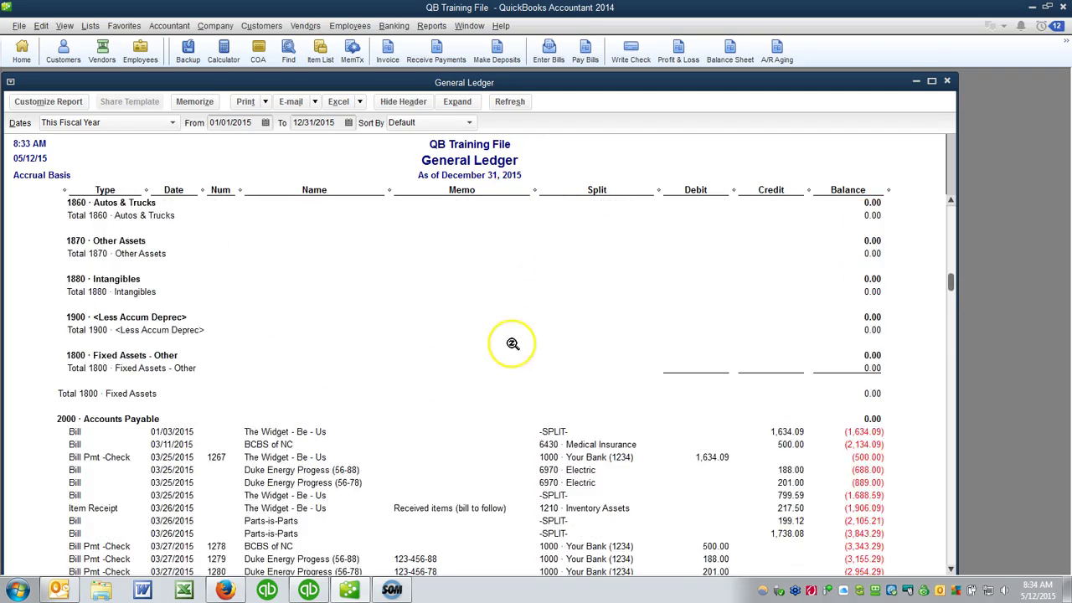
scroll(512, 343, "up", 15)
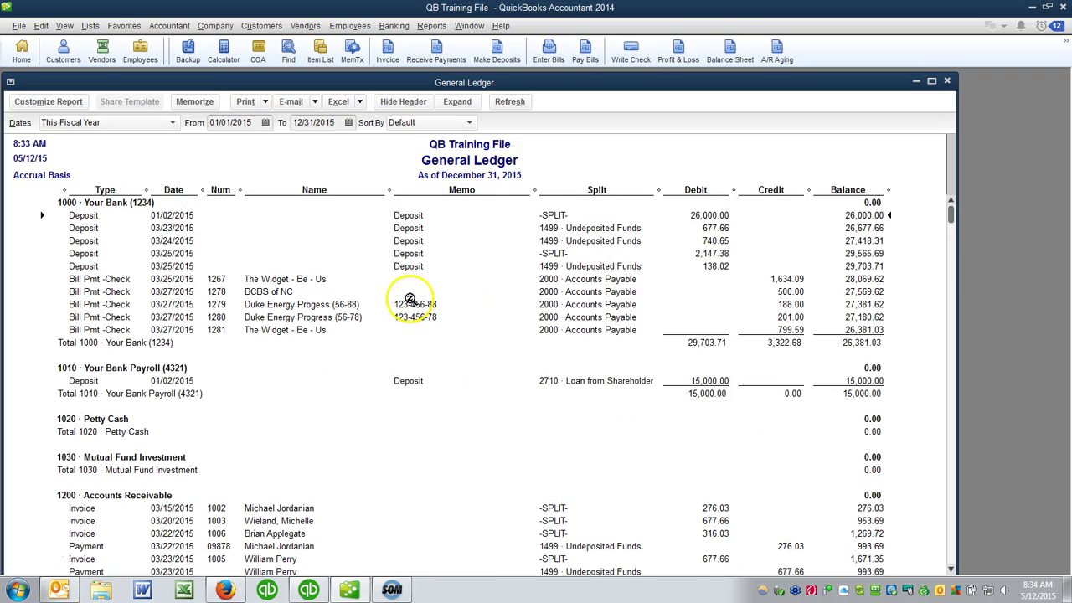
Step: Save the report as Test.pdf in the QB Training File folder, replacing the existing file
left_click(264, 102)
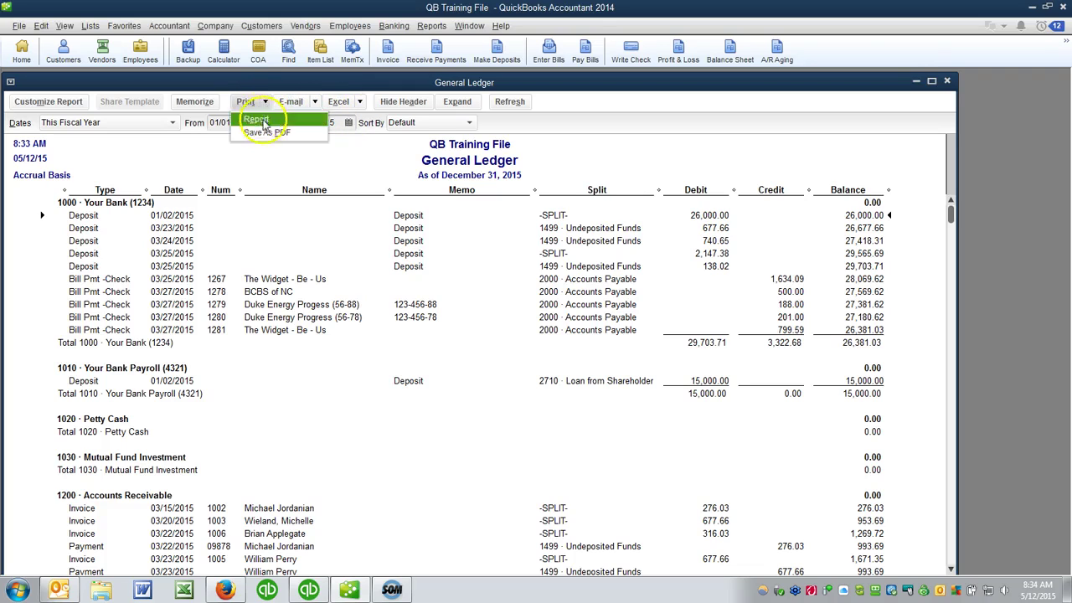
left_click(251, 132)
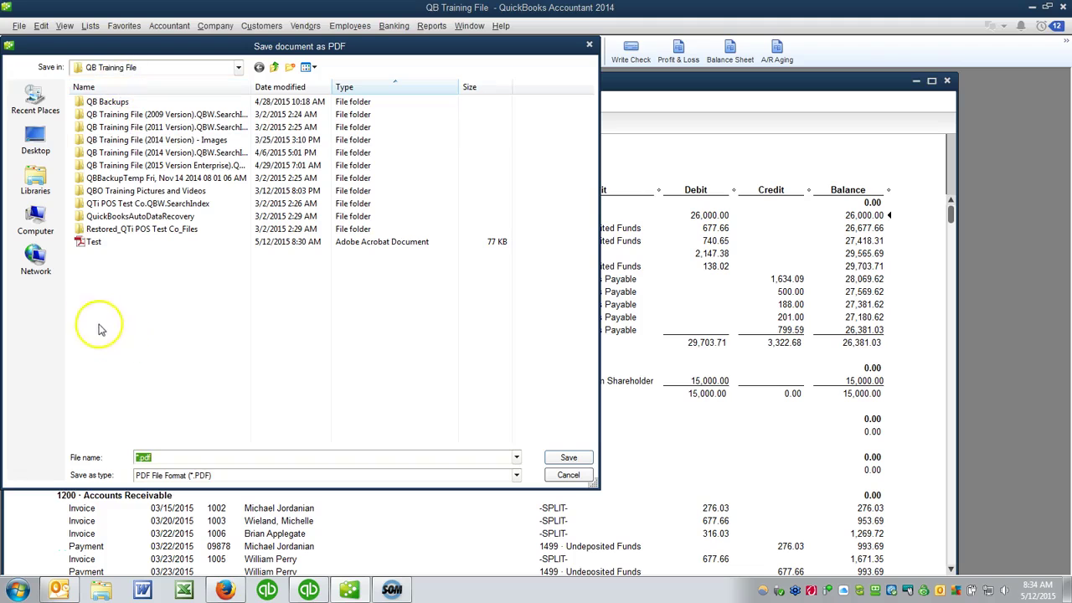
double_click(92, 242)
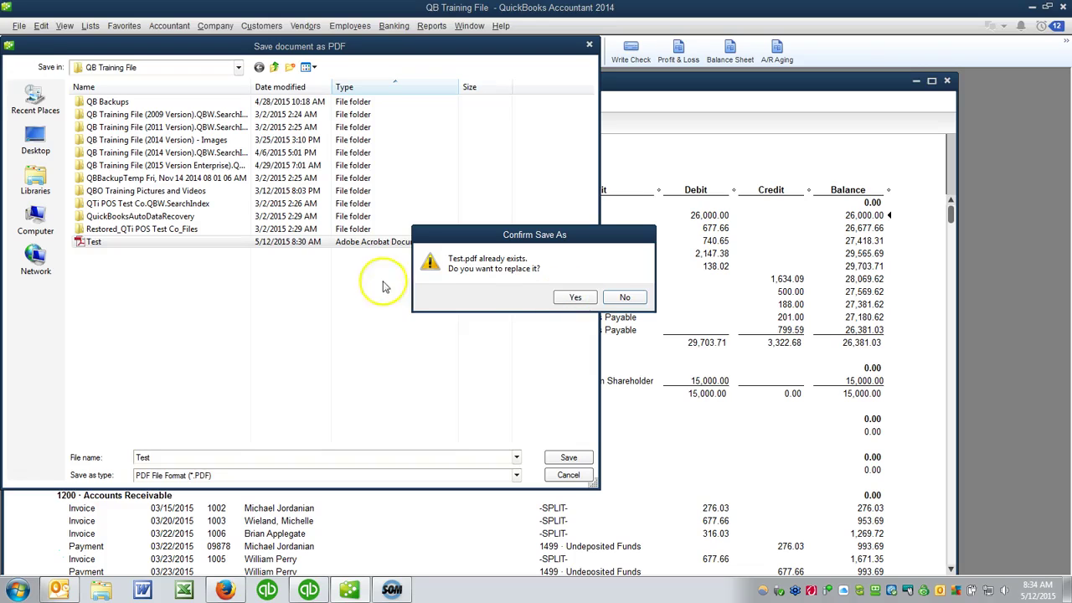
left_click_drag(455, 236, 356, 304)
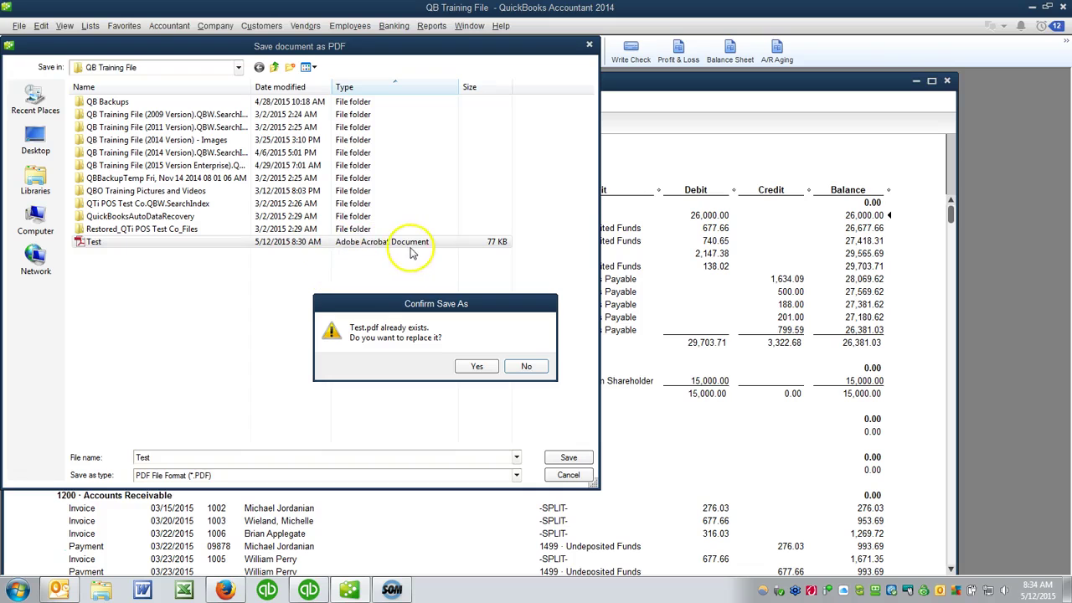
left_click(476, 369)
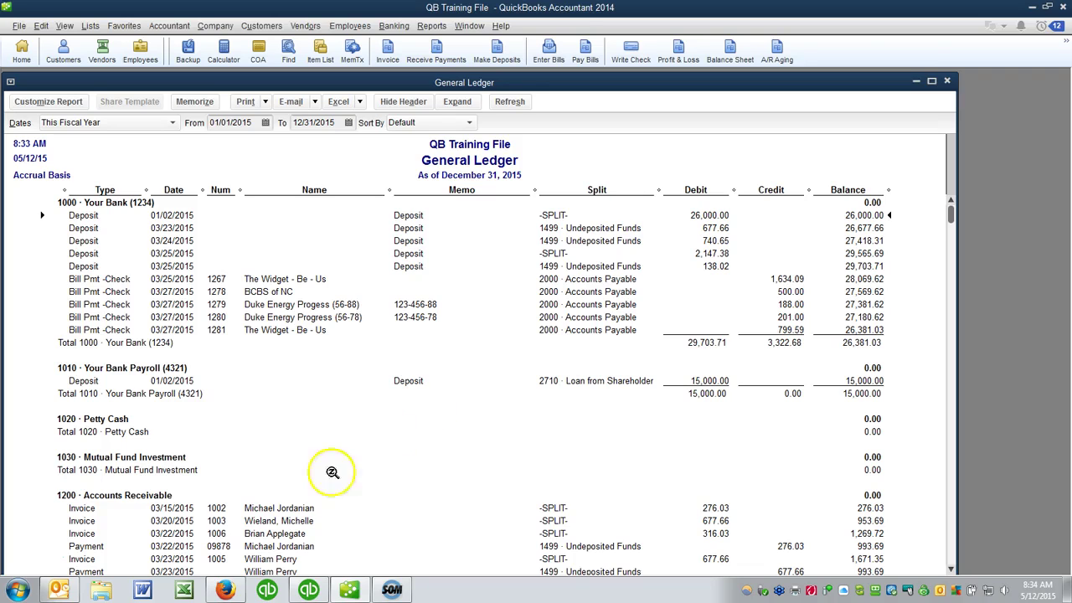
left_click(106, 591)
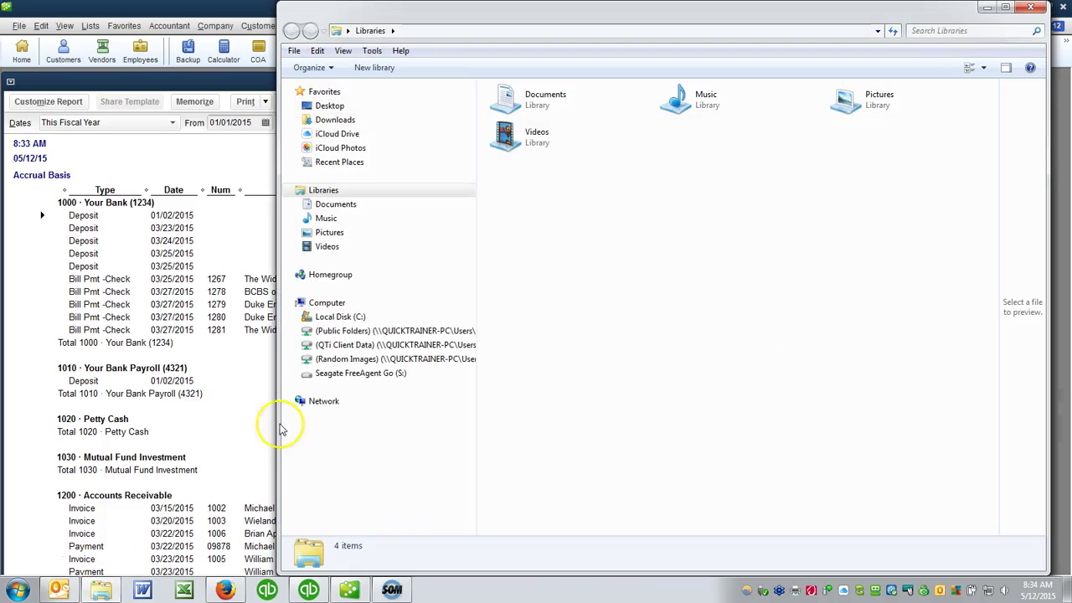
left_click(376, 331)
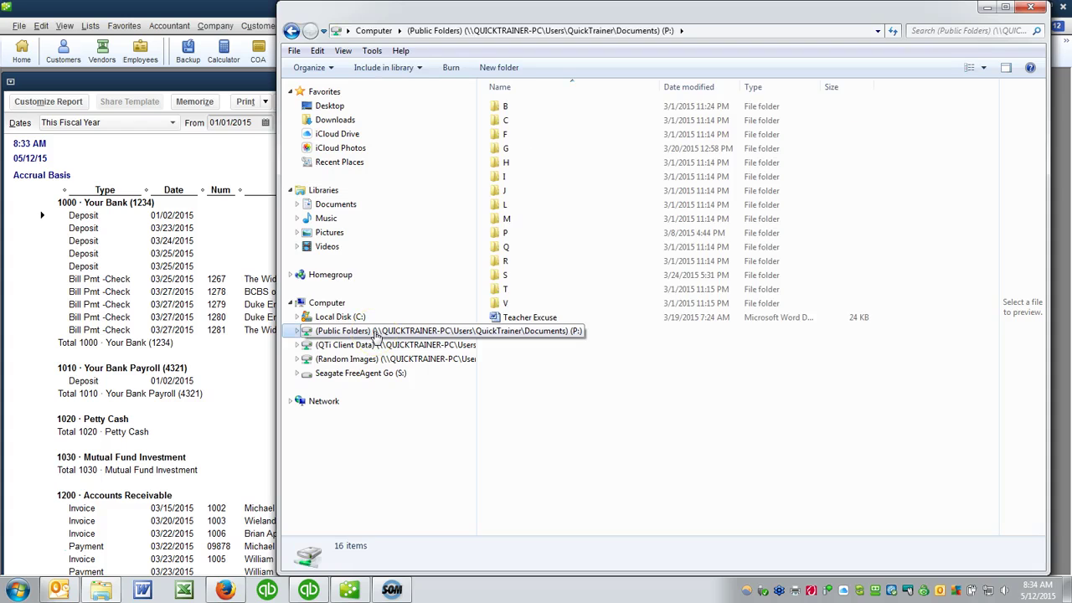
left_click(508, 249)
double_click(509, 250)
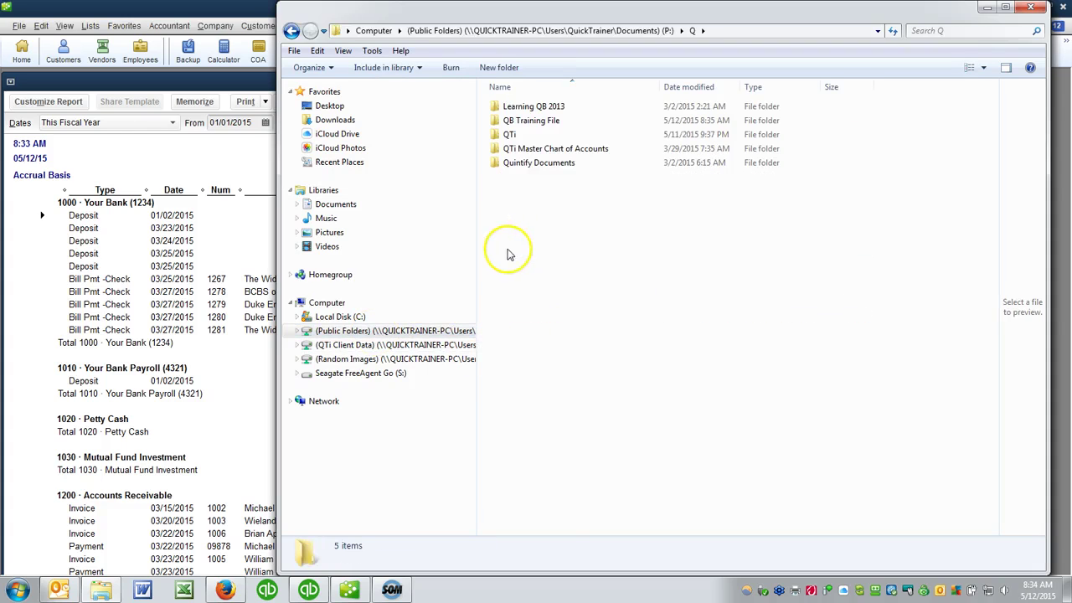
left_click(517, 151)
double_click(519, 121)
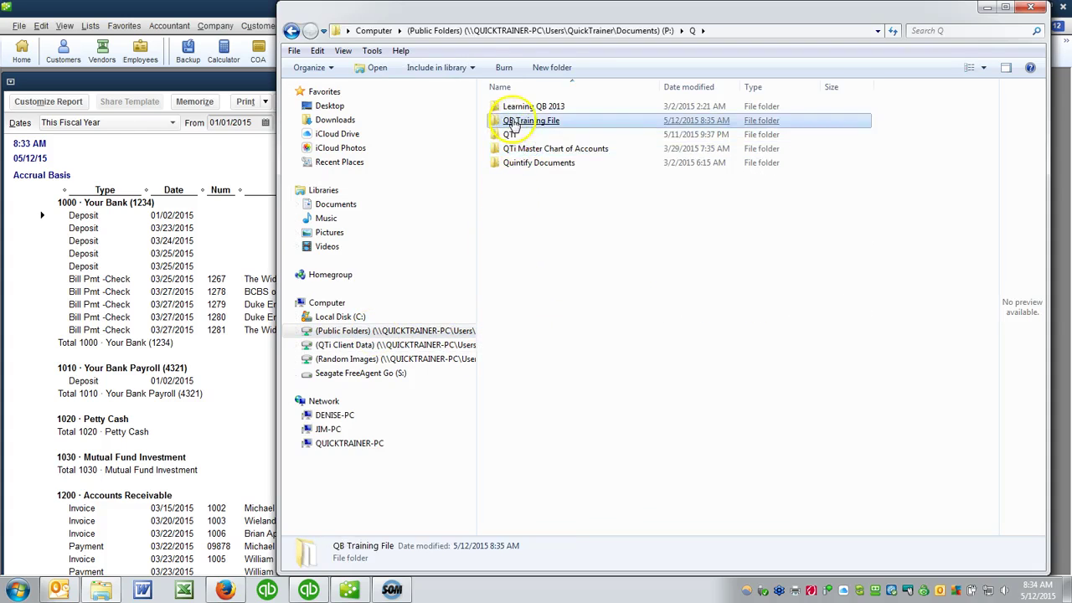
left_click(519, 121)
left_click(511, 107)
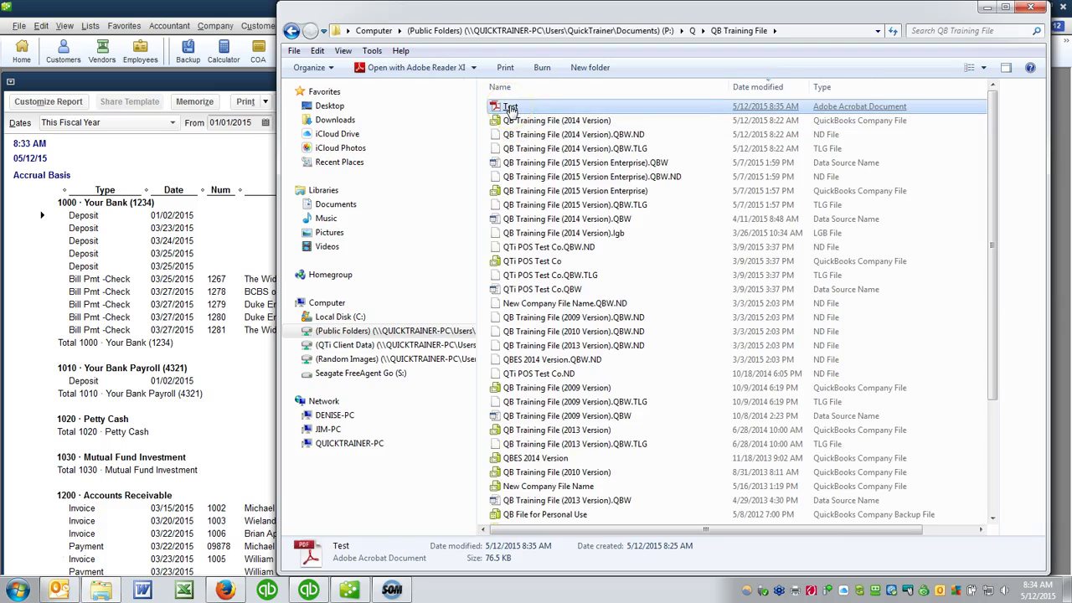
double_click(510, 109)
left_click(362, 379)
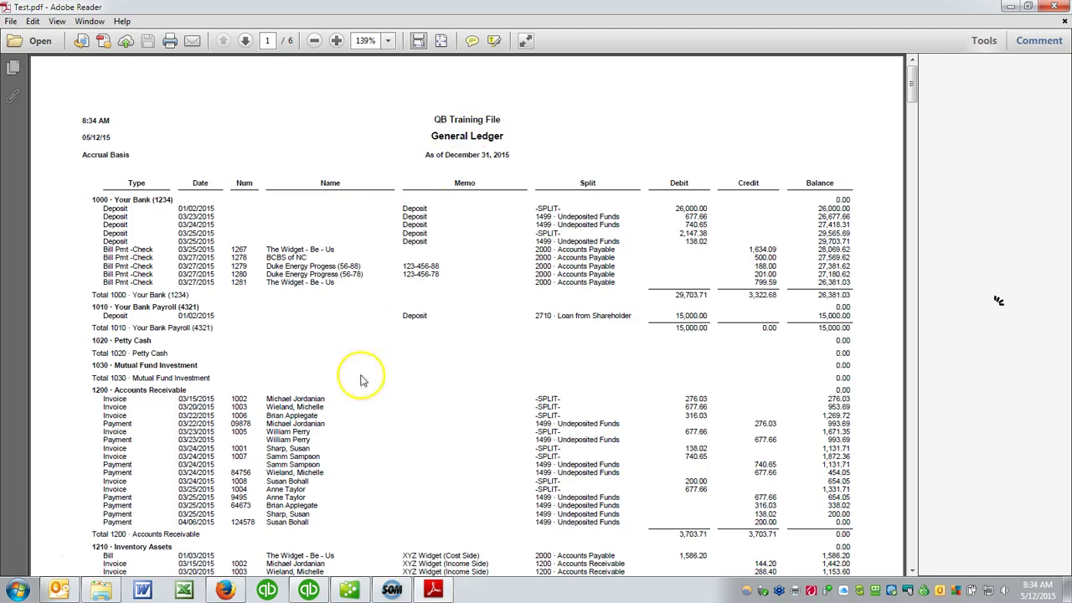
left_click(1036, 12)
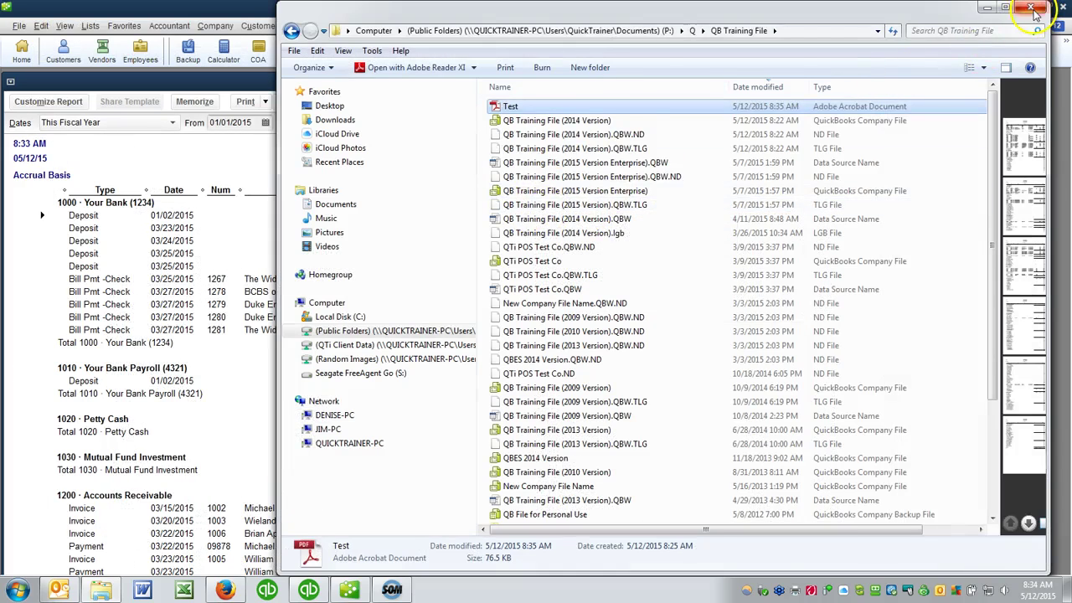
left_click(1037, 12)
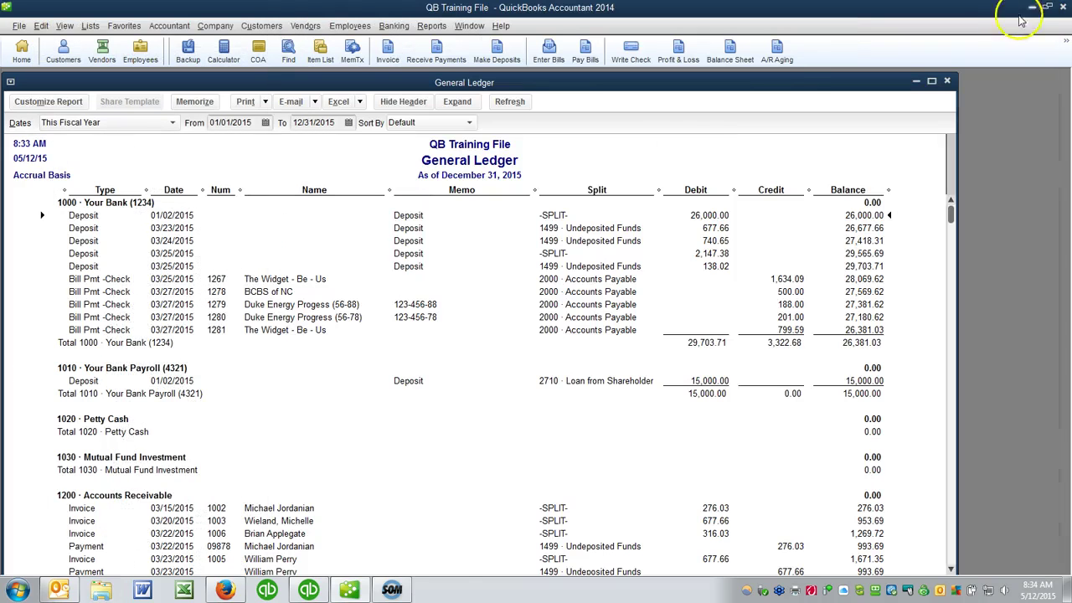
Step: Send the report by email as a PDF attachment, accepting the security warning
left_click(314, 102)
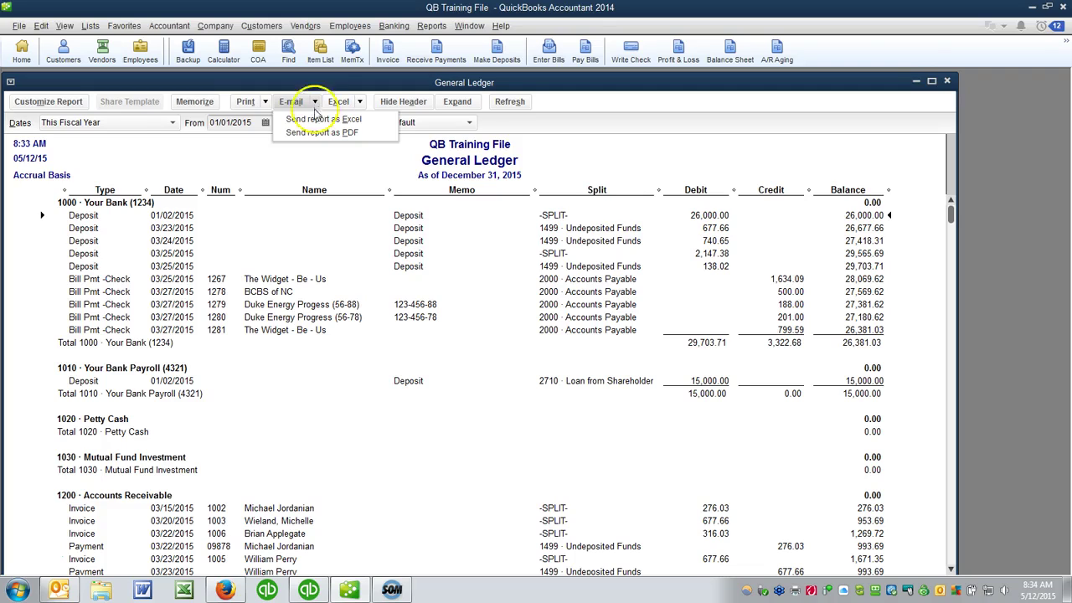
left_click(307, 135)
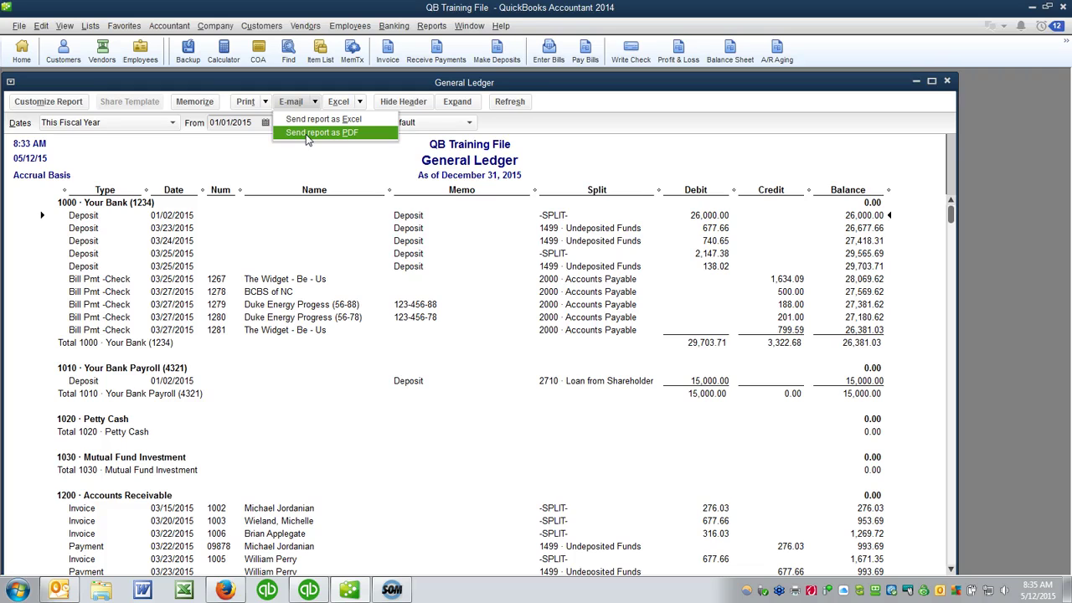
left_click(490, 281)
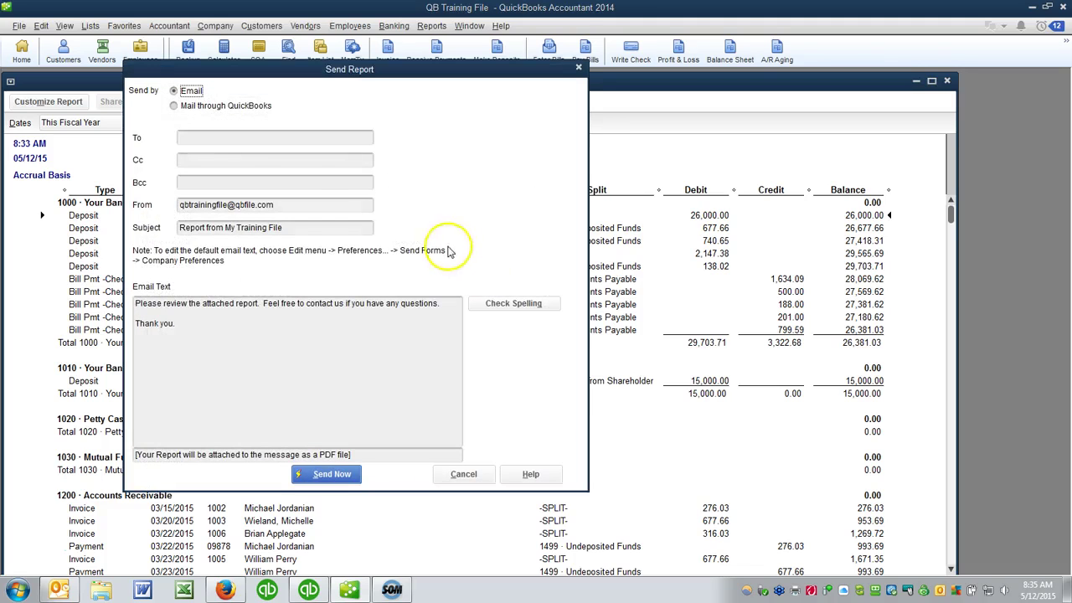
Step: Go to the To field, select all of the email message text, then move to Cc
left_click(234, 135)
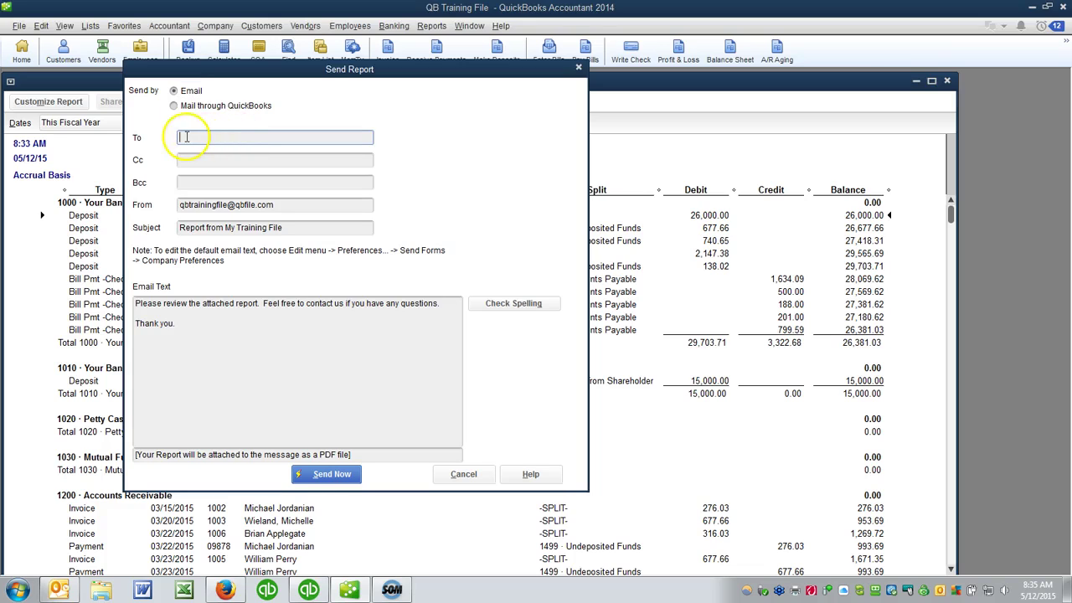
left_click(203, 318)
key("ctrl+a")
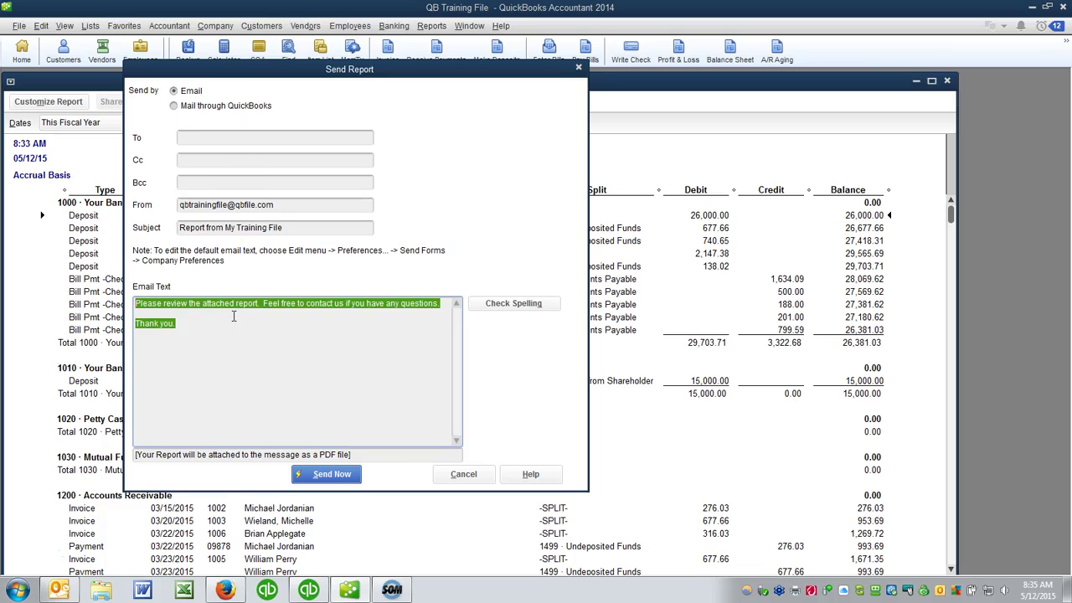
left_click(211, 159)
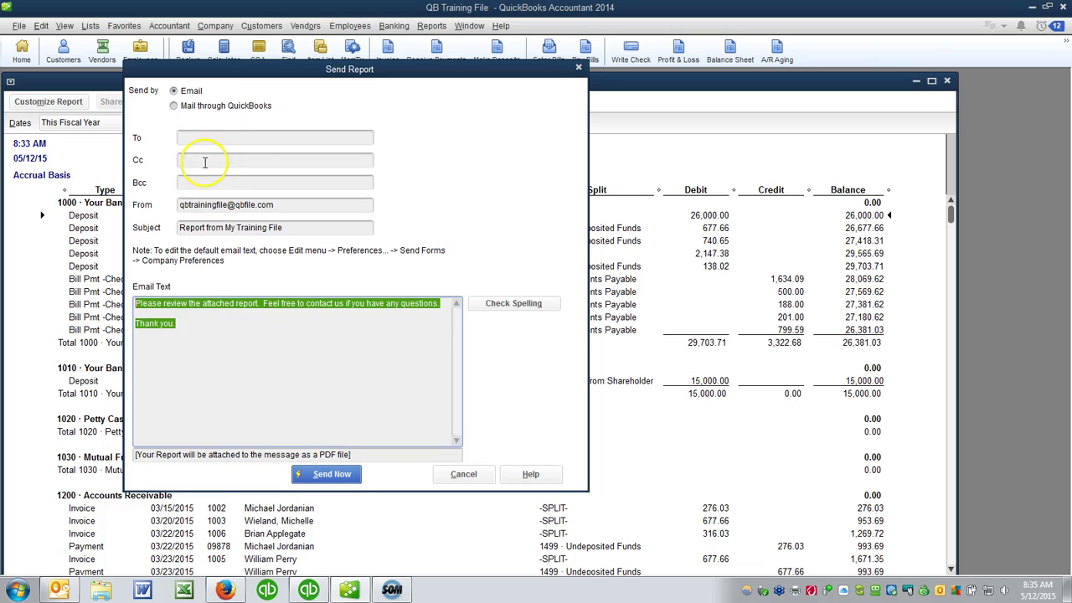